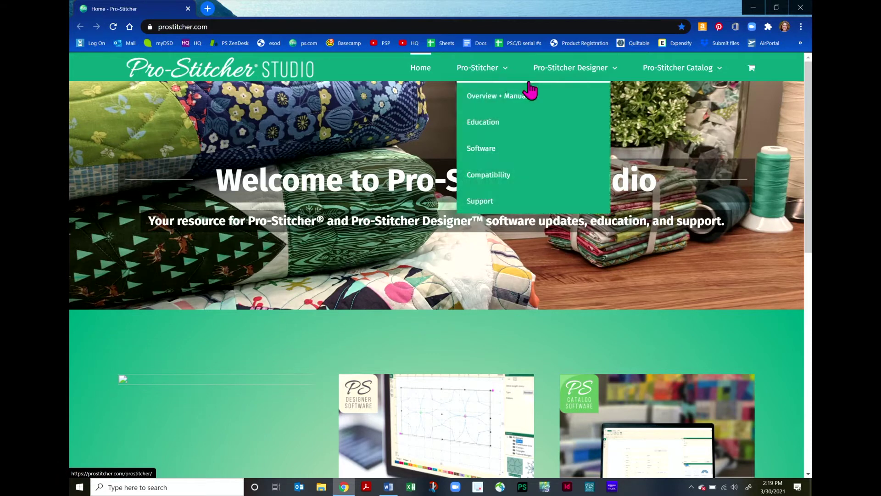
Go to prostitcher.com's Software Versions and Downloads page from the Pro-Stitcher menu
mouse_move(472, 75)
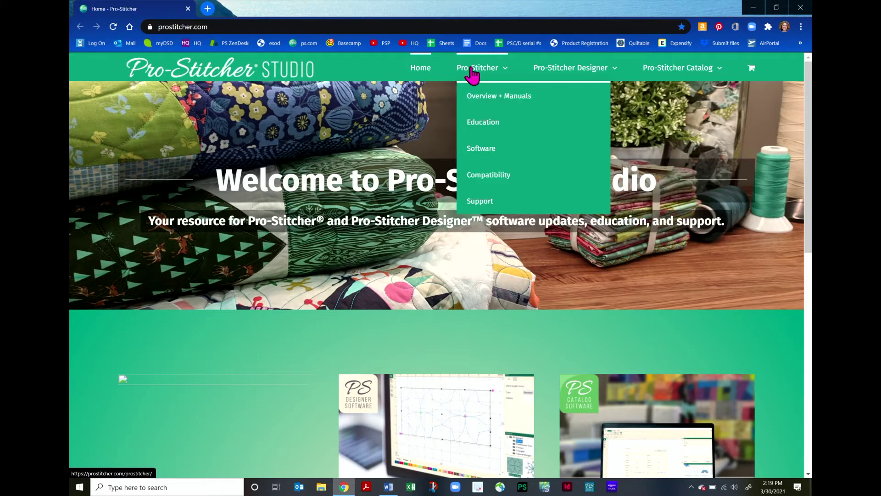
click(481, 151)
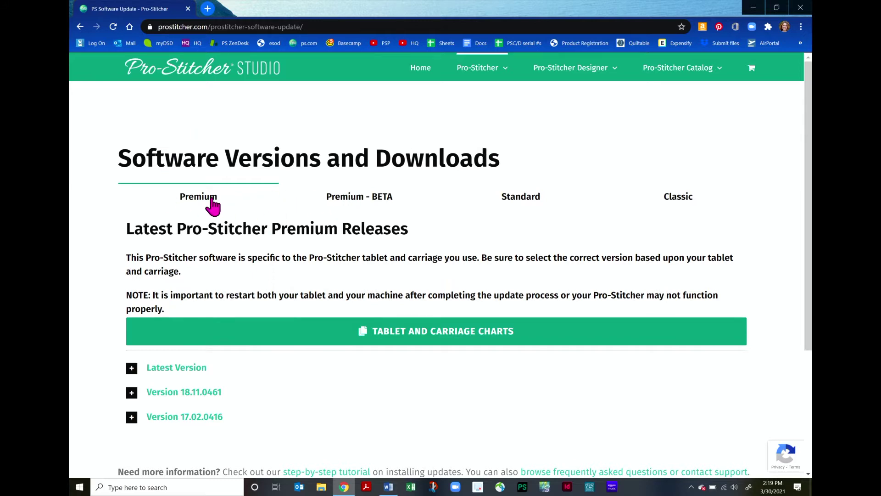
click(354, 202)
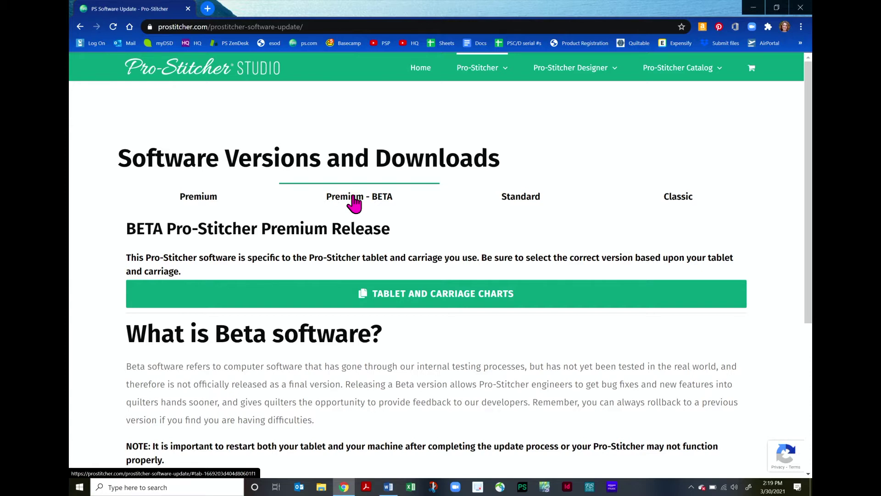
scroll(399, 316, down, 2)
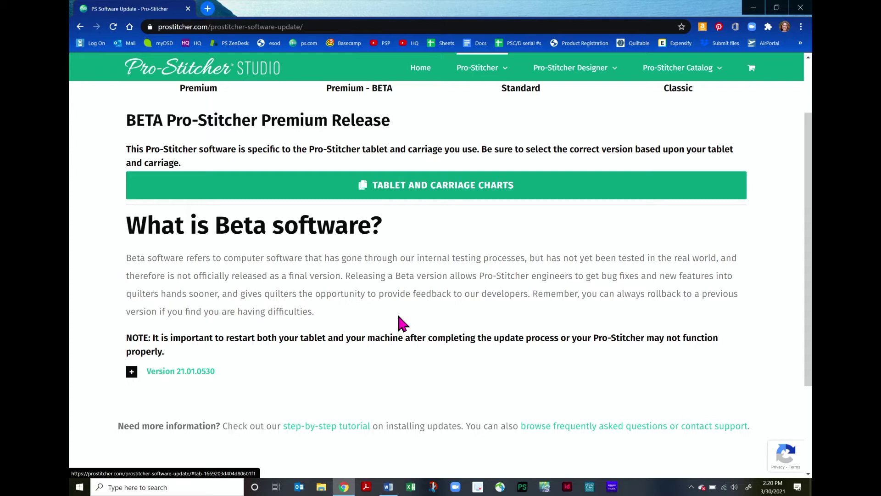
scroll(399, 321, up, 2)
click(199, 199)
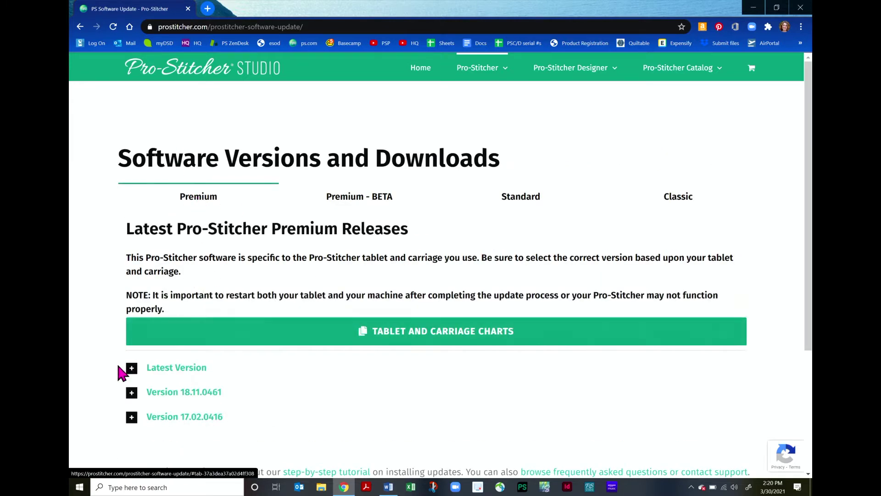
Download PSPUpdate.19.07.0506_H.zip, the Handi Quilter update, from the Latest Version section
click(132, 368)
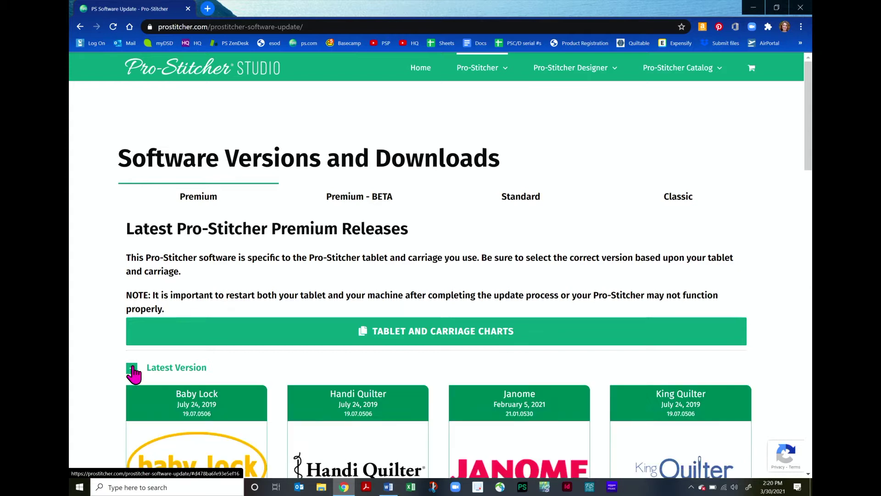
scroll(335, 353, down, 2)
scroll(338, 365, down, 3)
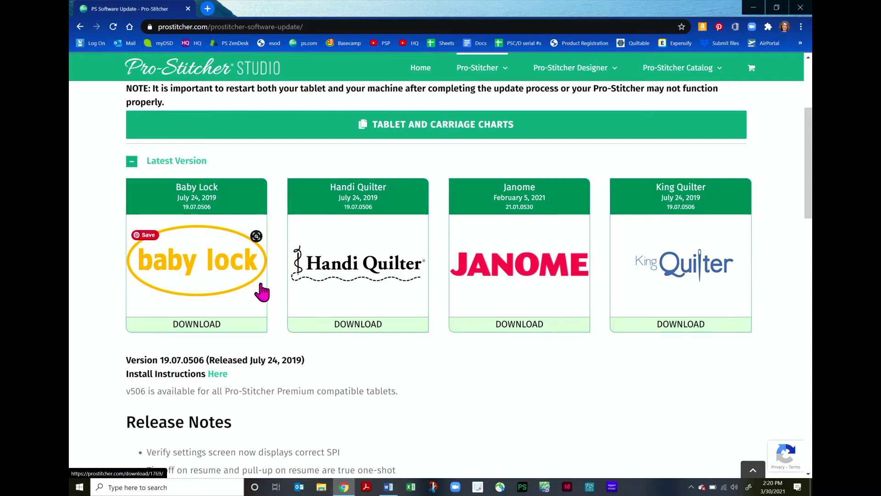
click(362, 270)
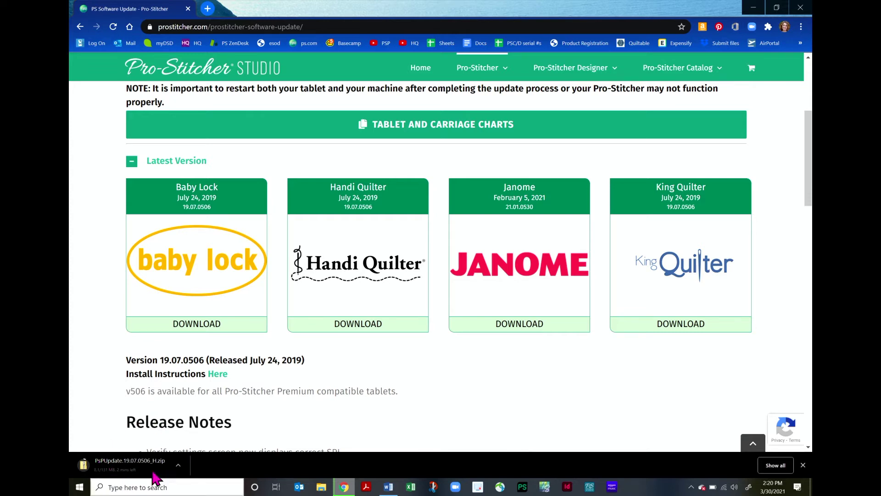
click(178, 465)
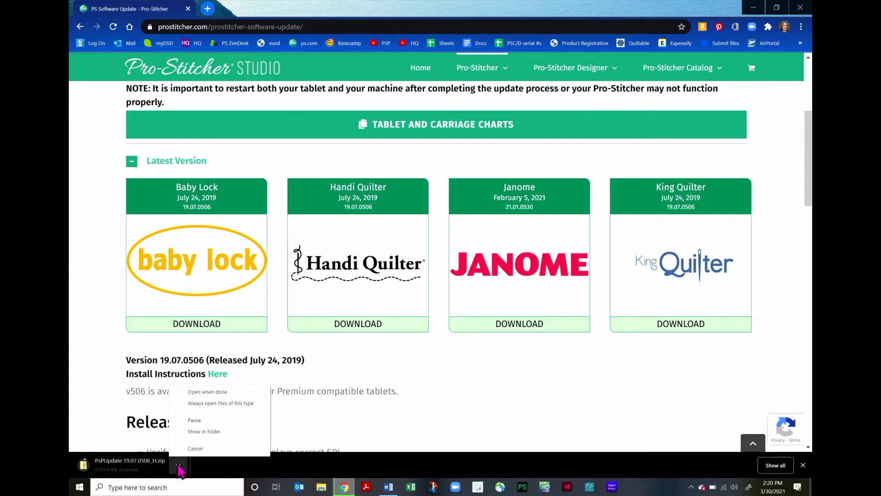
Locate the download in Downloads and extract PsPUpdate.21.03.0531_P.zip into its suggested folder
click(208, 430)
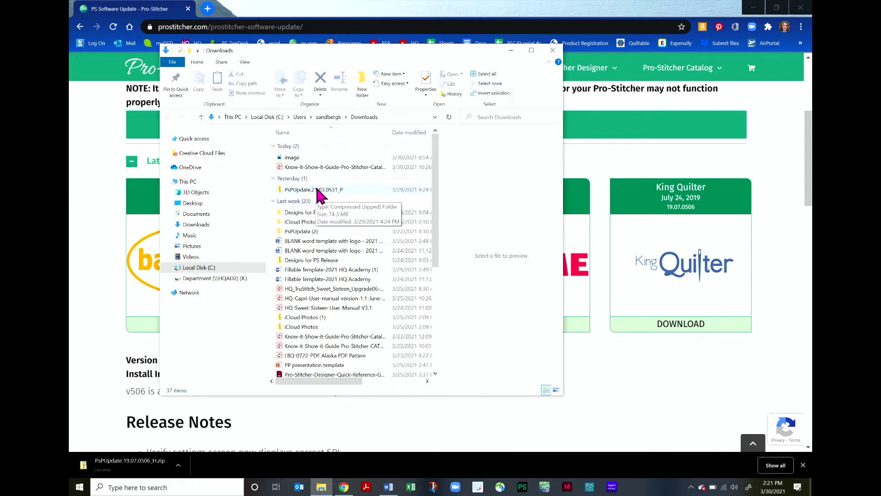
right_click(320, 195)
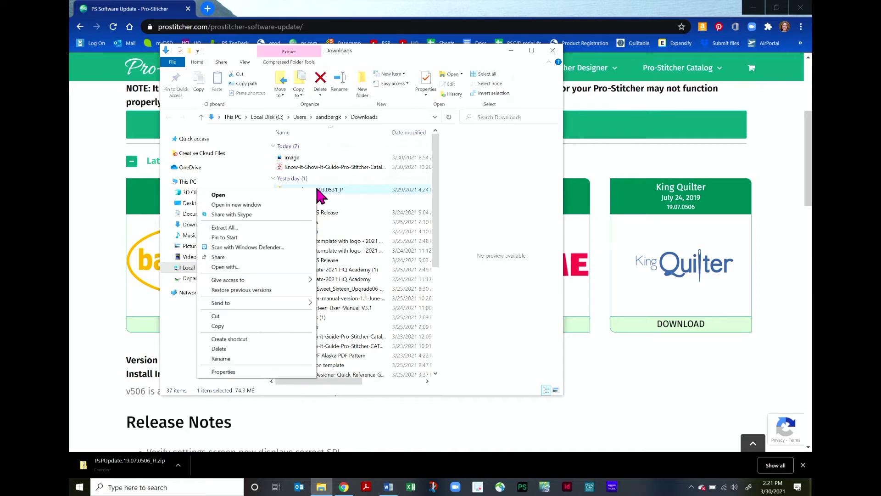
click(244, 229)
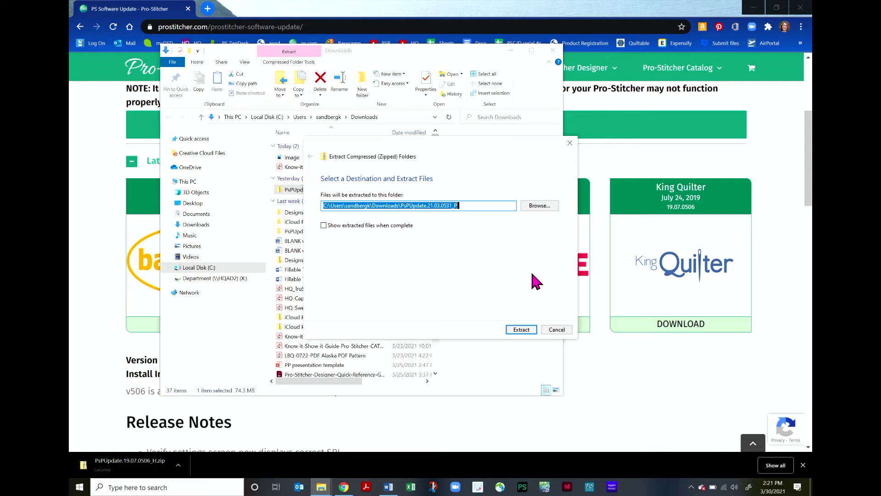
click(521, 330)
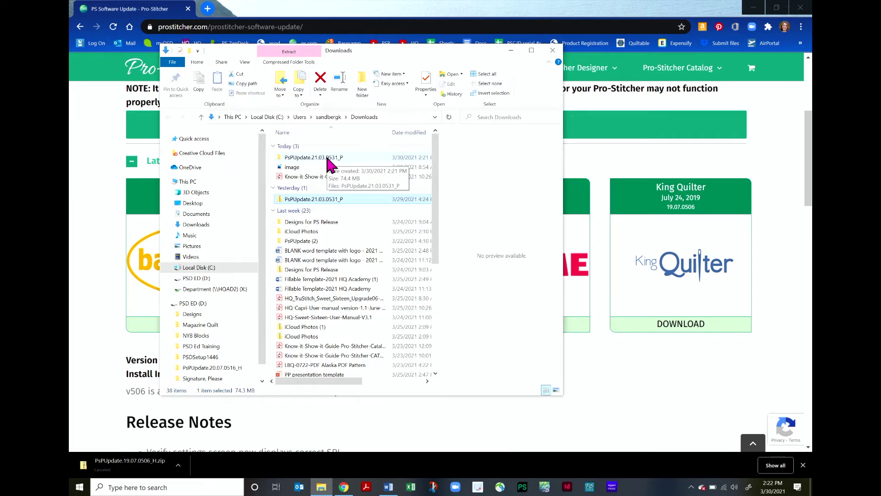
Copy today's PsPUpdate.21.03.0531_P folder from Downloads onto PSD ED (D:) in the navigation pane
click(327, 157)
right_click(327, 157)
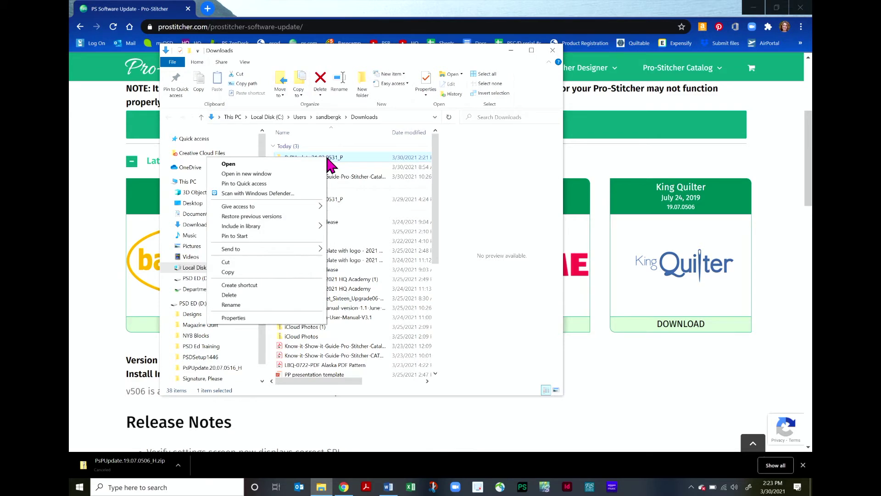
click(228, 272)
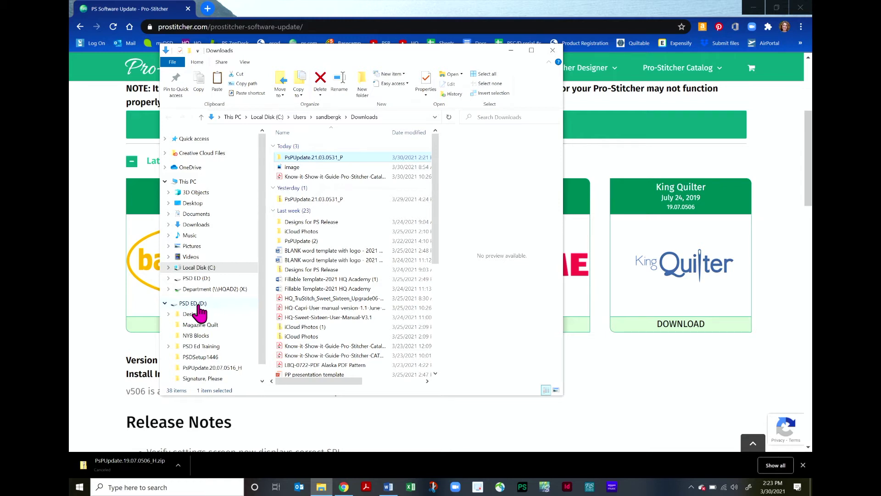
right_click(200, 313)
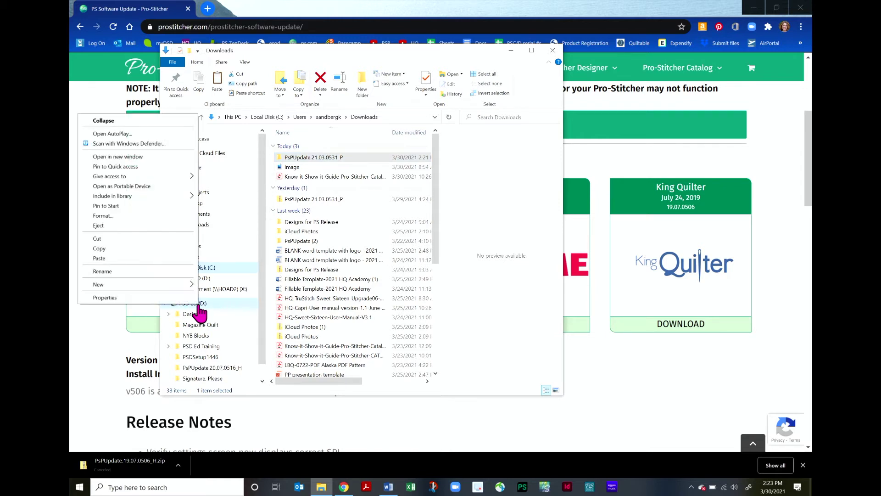
key(Escape)
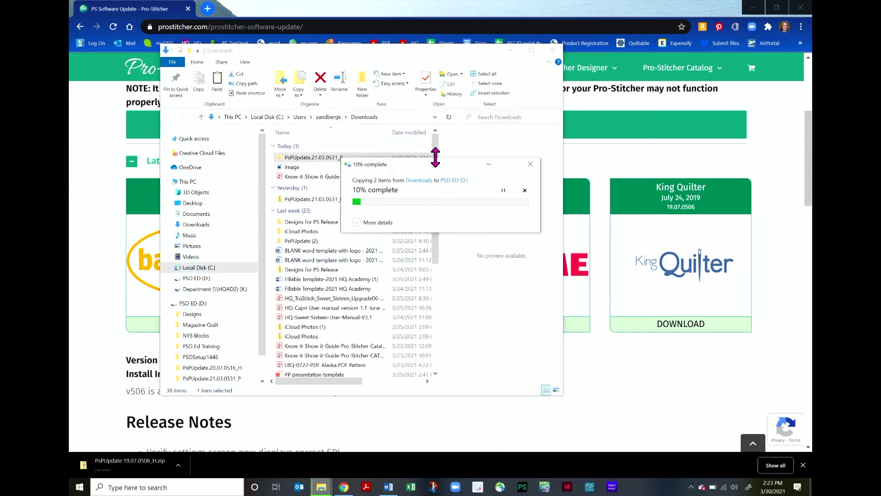
drag(429, 161, 452, 210)
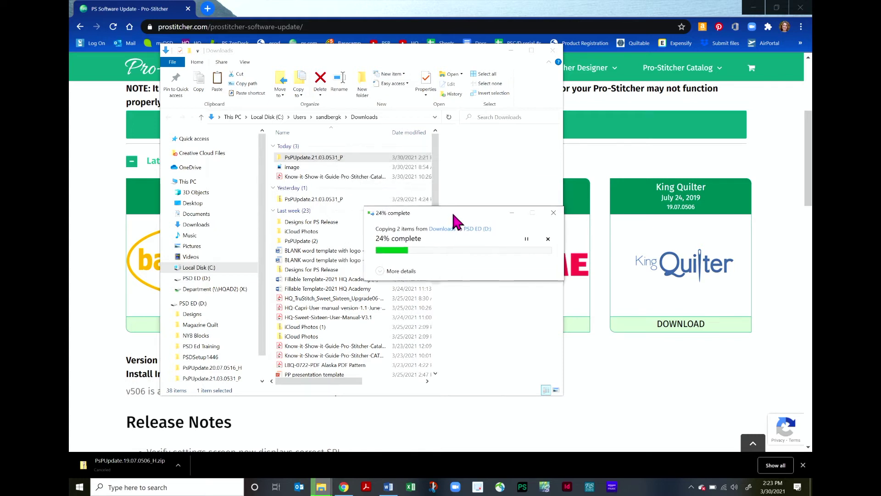
click(343, 157)
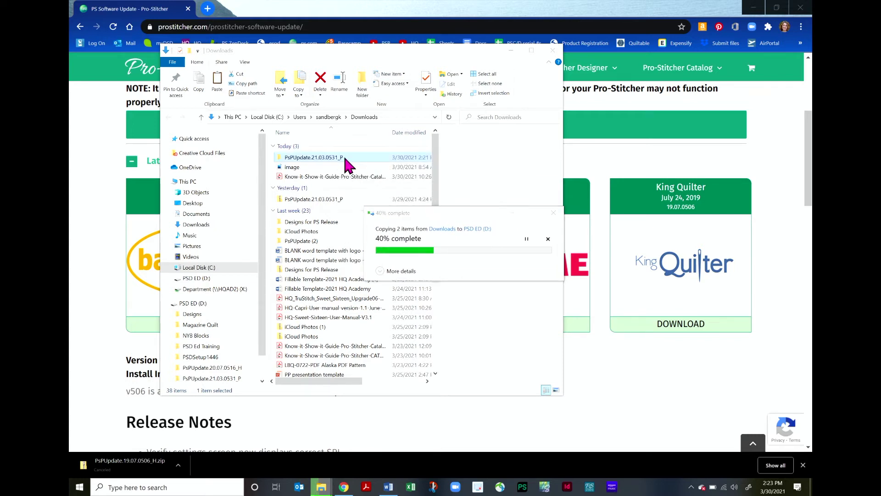
drag(345, 158, 328, 156)
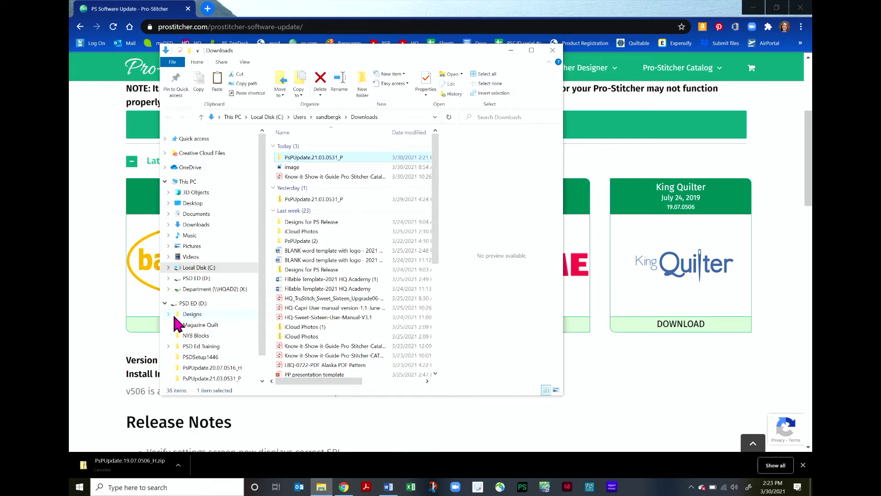
Eject the PSD ED (D:) USB drive from the navigation pane
right_click(196, 304)
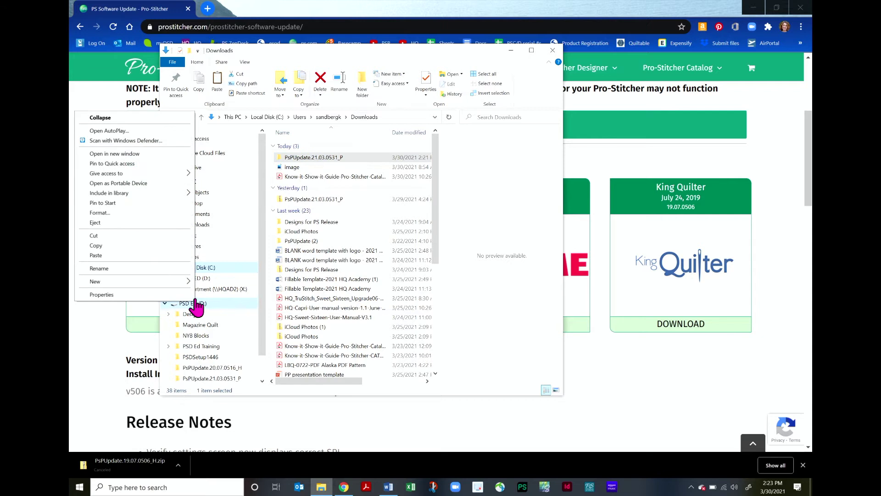
click(167, 222)
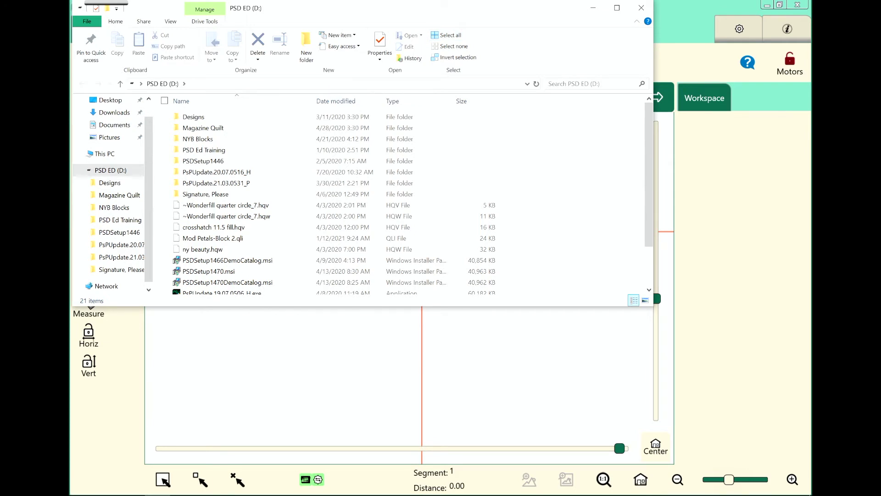
Leave File Explorer to bring Pro-Stitcher Premium's empty workspace to the front
key(alt+Tab)
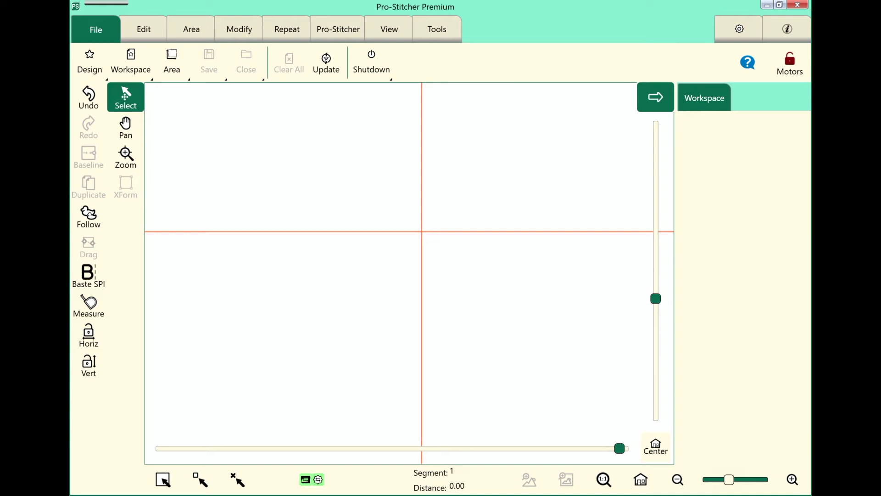
Run the PsPUpdate.21.03.0531_P update from D:\ using Update on the File tab
click(326, 62)
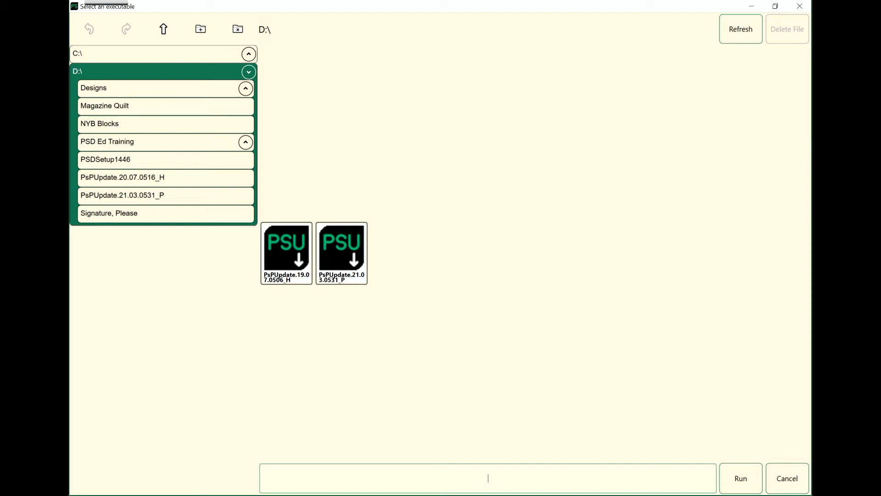
click(342, 253)
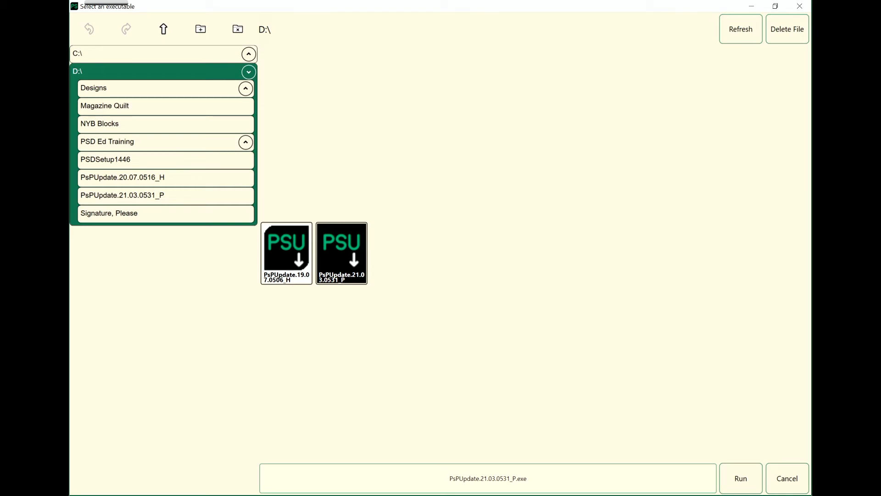
click(741, 478)
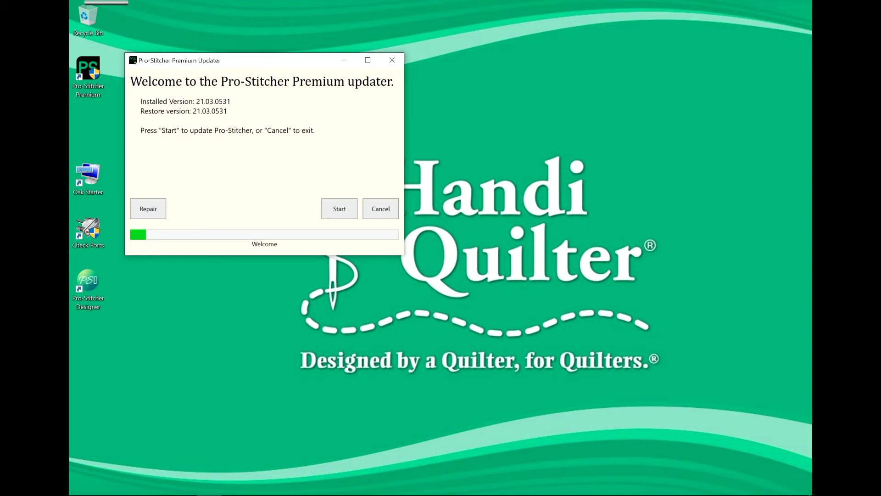
Start the updater, keep Amara as the machine type, and confirm the installation
key(Return)
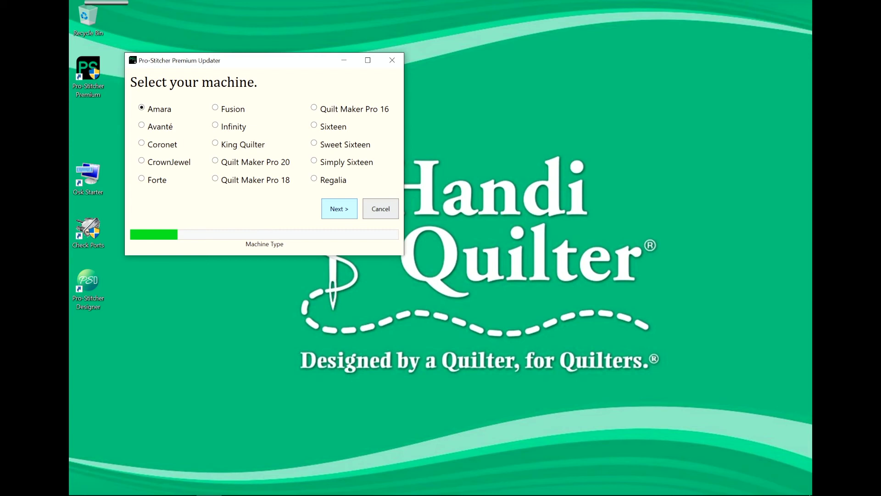
key(Return)
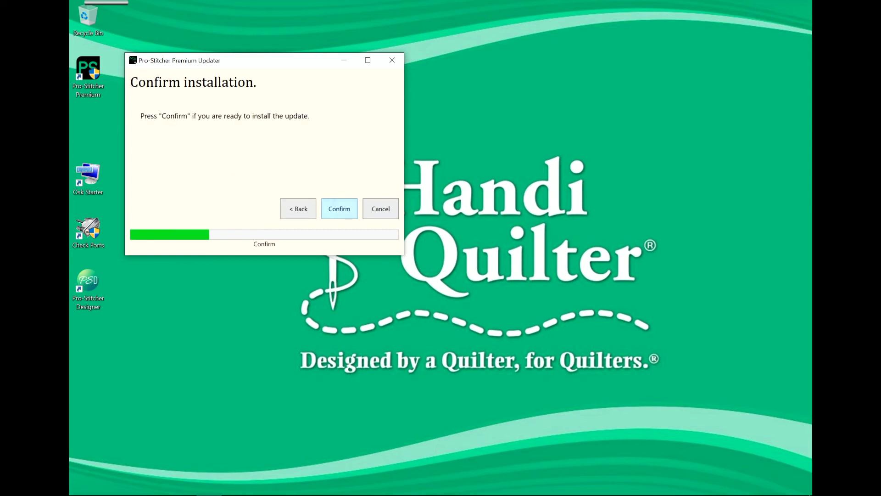
key(Return)
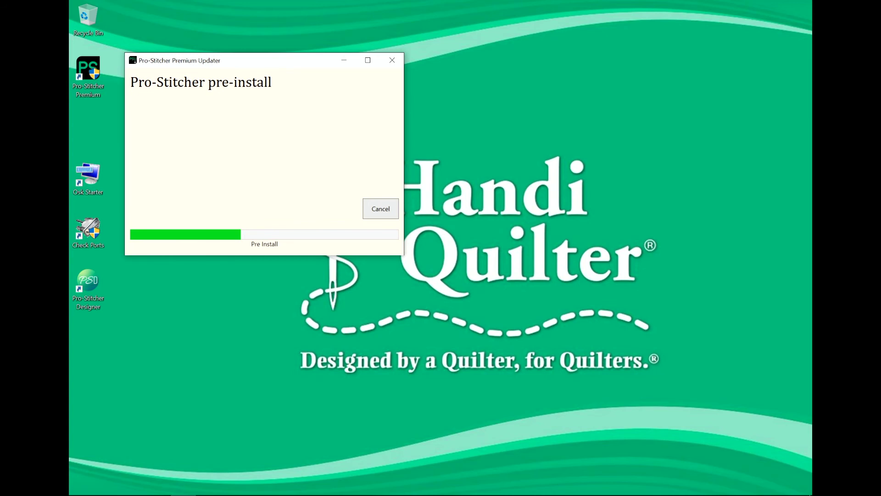